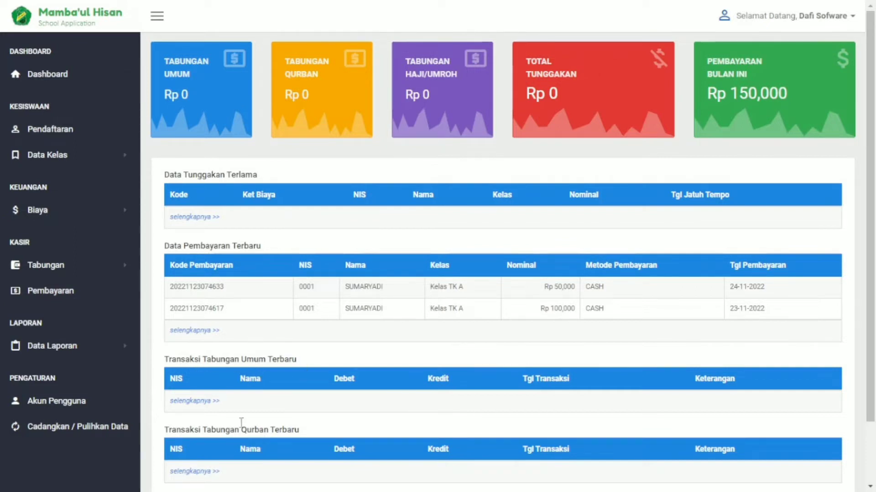
# Look over the dashboard tables and view the blank new-student form in Pendaftaran, closing it without saving.
pyautogui.scroll(-1, 241, 422)
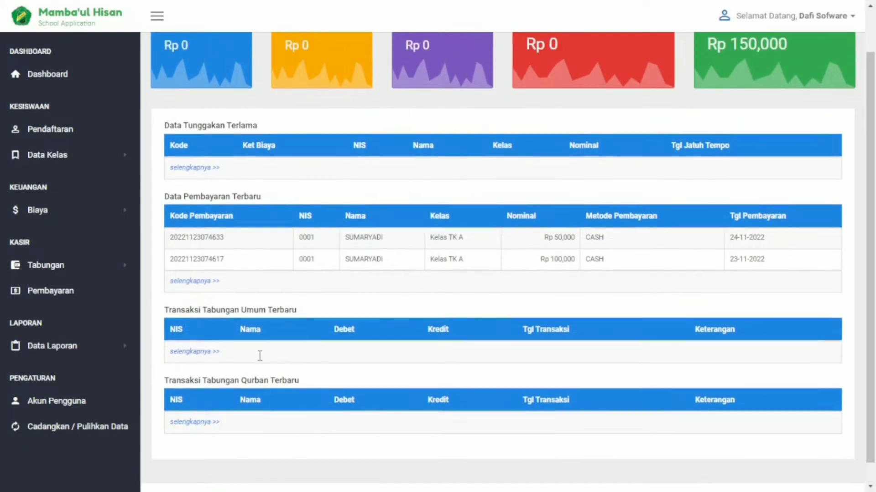
pyautogui.scroll(1, 260, 356)
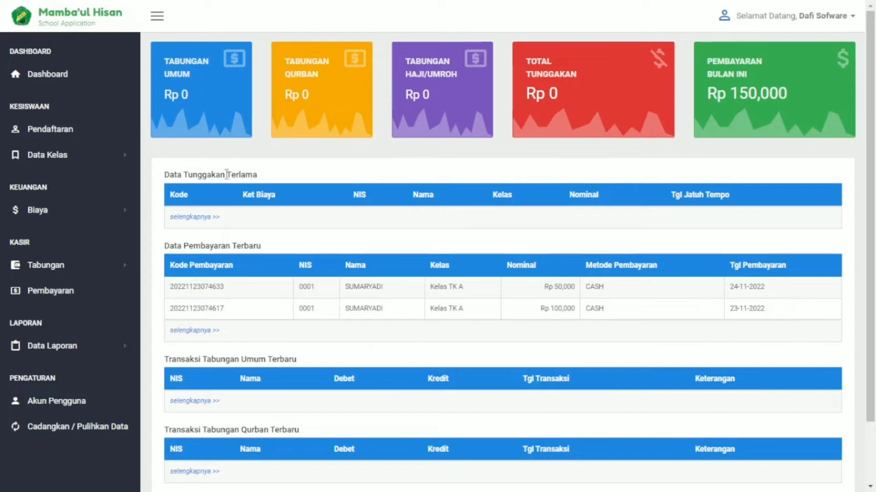
pyautogui.click(71, 132)
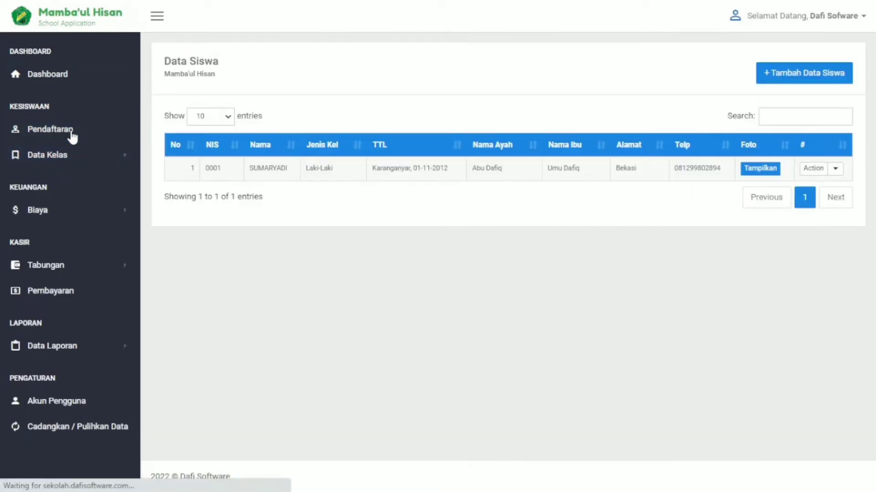
pyautogui.click(793, 76)
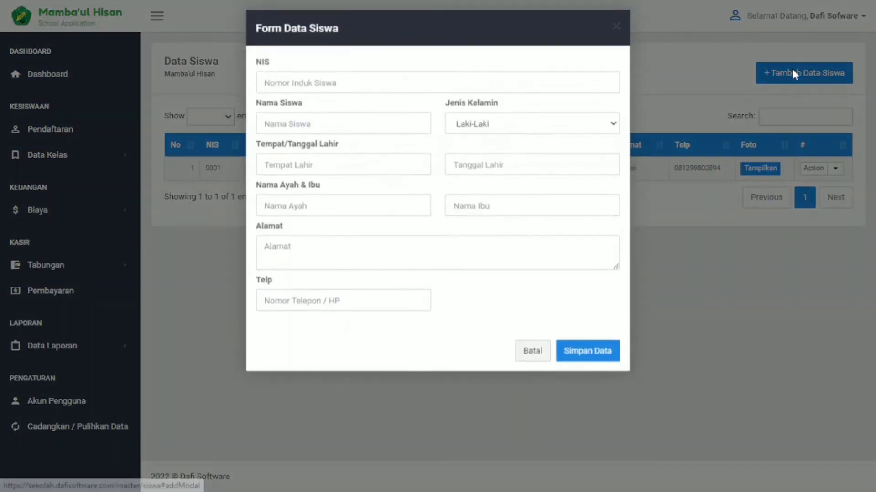
pyautogui.click(529, 361)
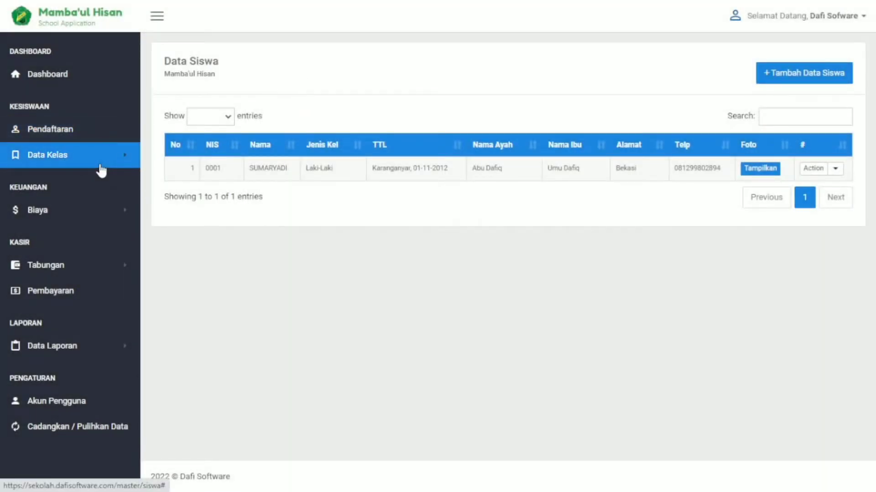
# Open Master Data Kelas, view the second page of the class list and return to the first page.
pyautogui.click(100, 165)
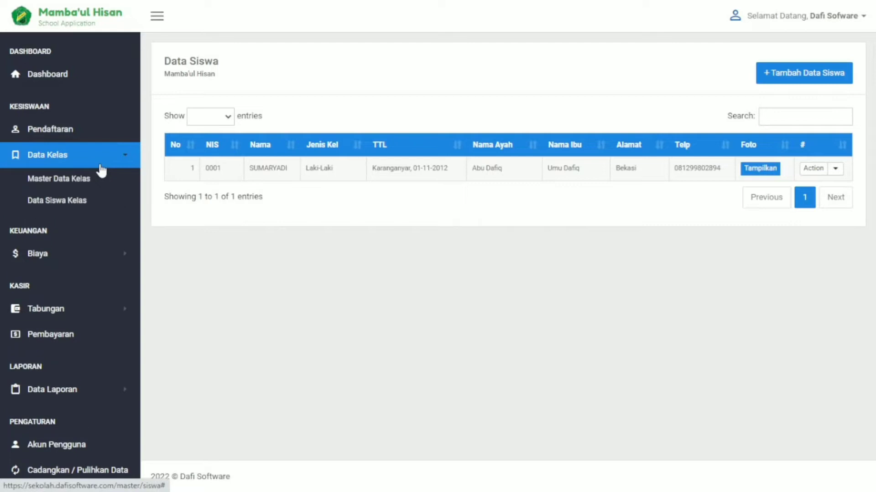
pyautogui.click(83, 181)
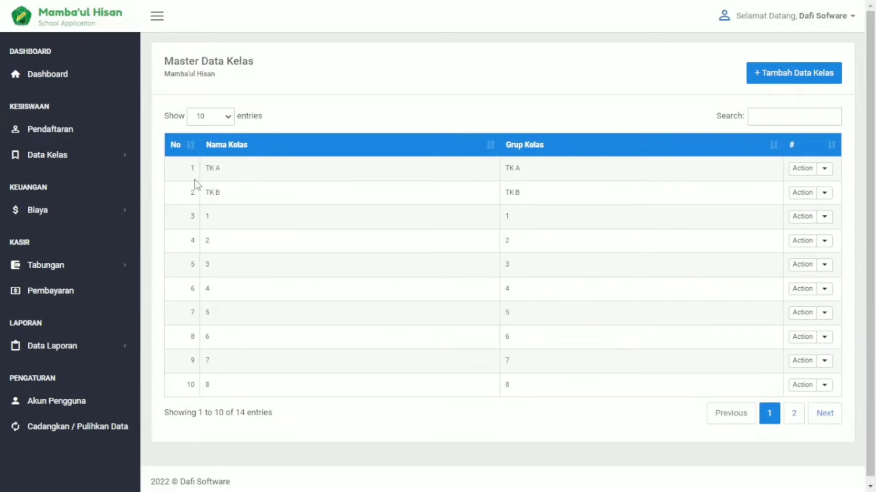
pyautogui.click(797, 417)
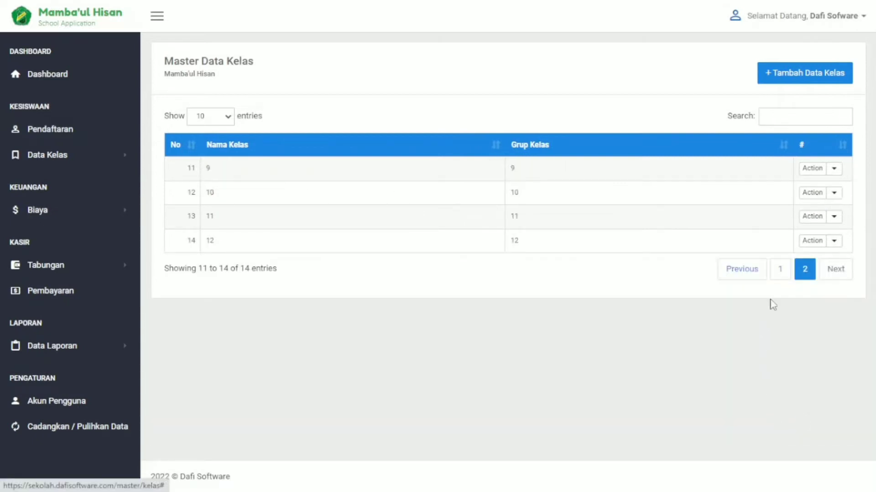
pyautogui.click(780, 269)
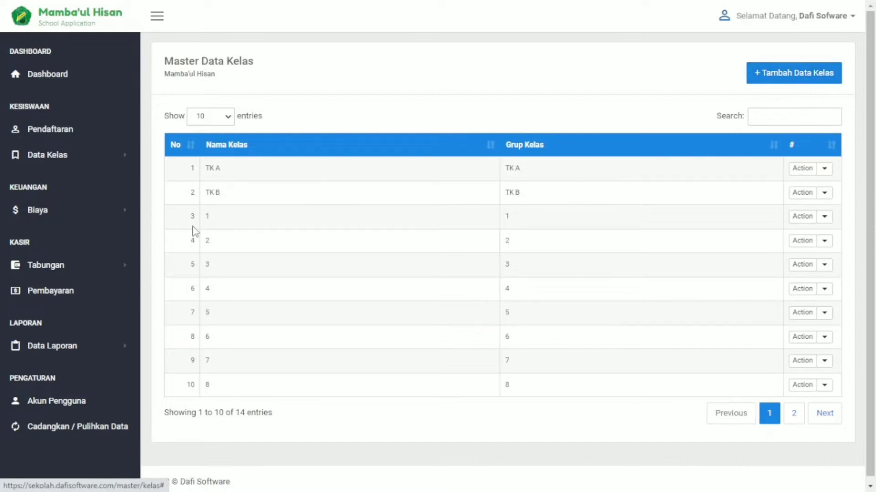
pyautogui.click(828, 74)
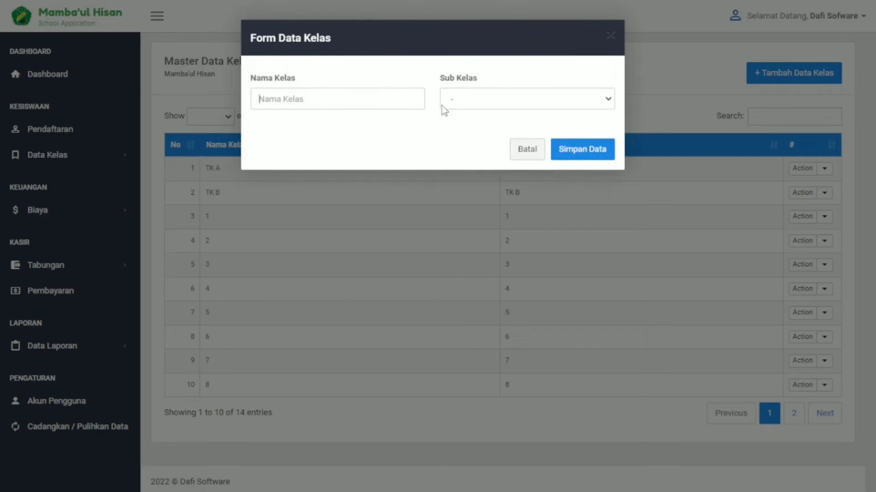
pyautogui.click(527, 92)
pyautogui.click(487, 148)
pyautogui.click(338, 100)
pyautogui.write('Kelas 1 A')
pyautogui.click(525, 150)
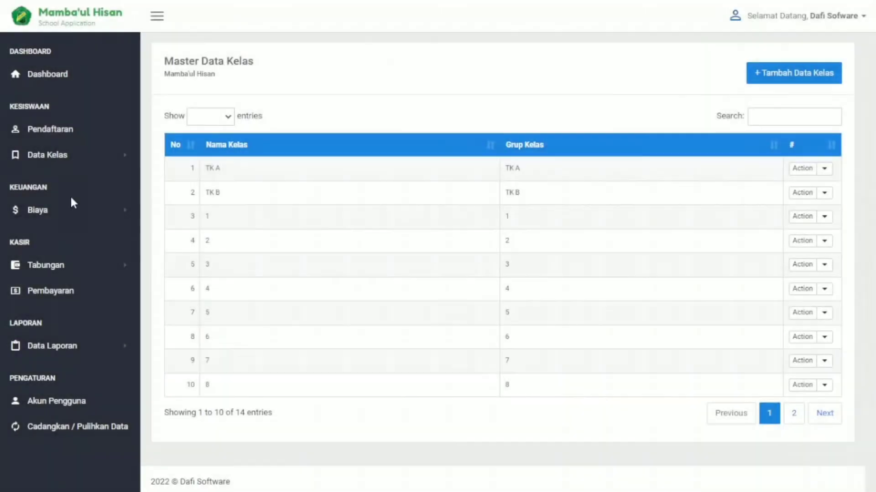
# Open the student-class settings from Data Siswa Kelas, list Semua Siswa and select the listed student.
pyautogui.click(49, 161)
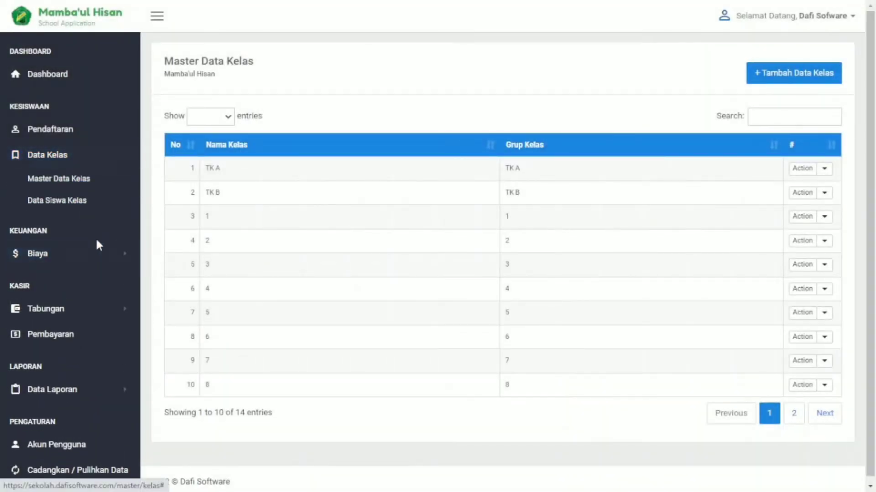
pyautogui.click(70, 211)
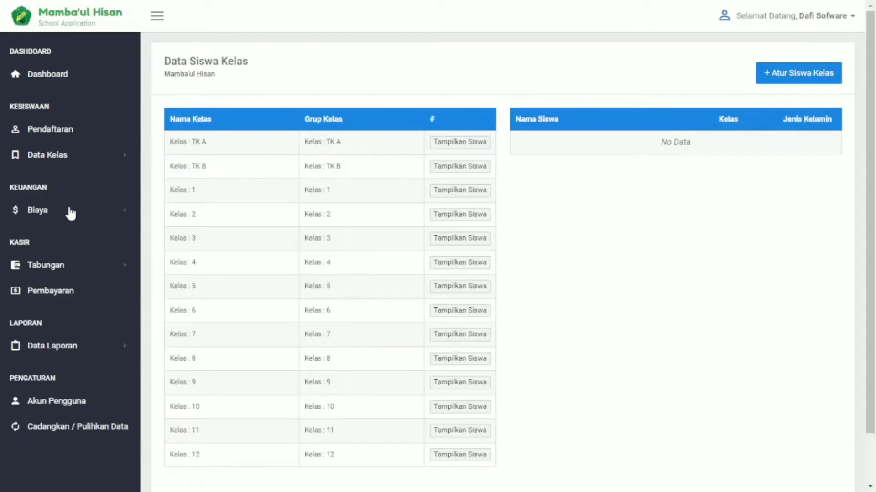
pyautogui.click(793, 72)
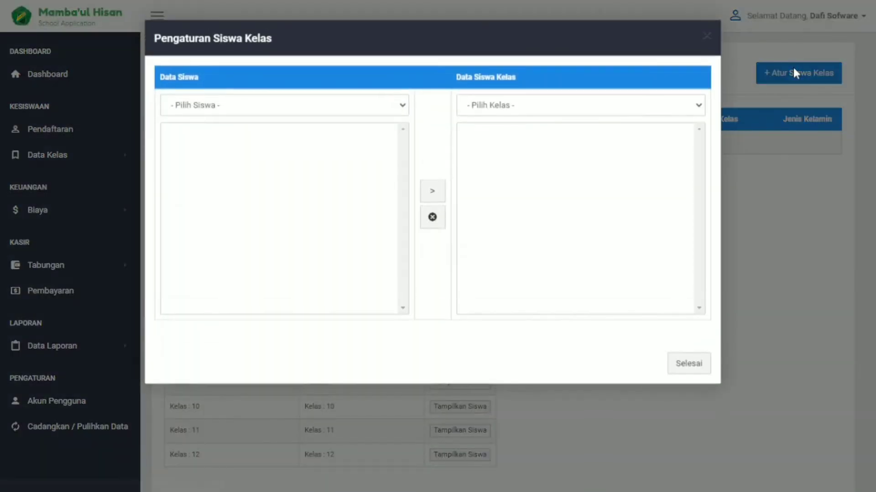
pyautogui.click(322, 108)
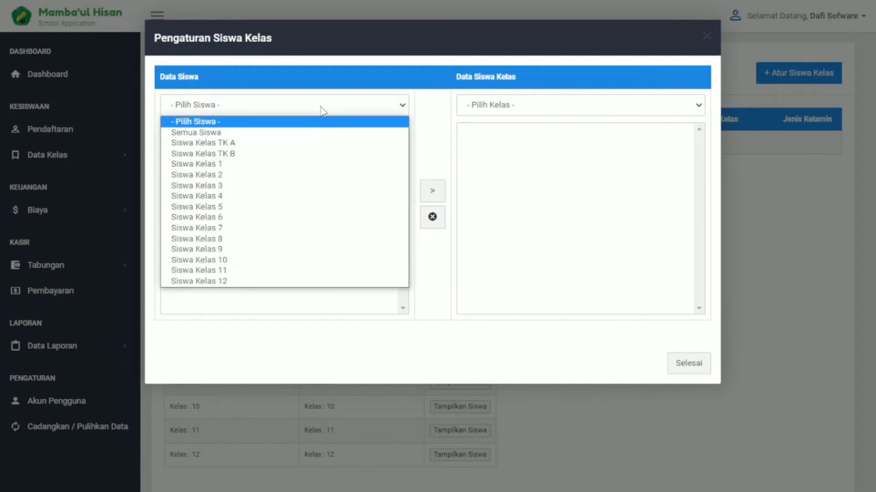
pyautogui.click(280, 132)
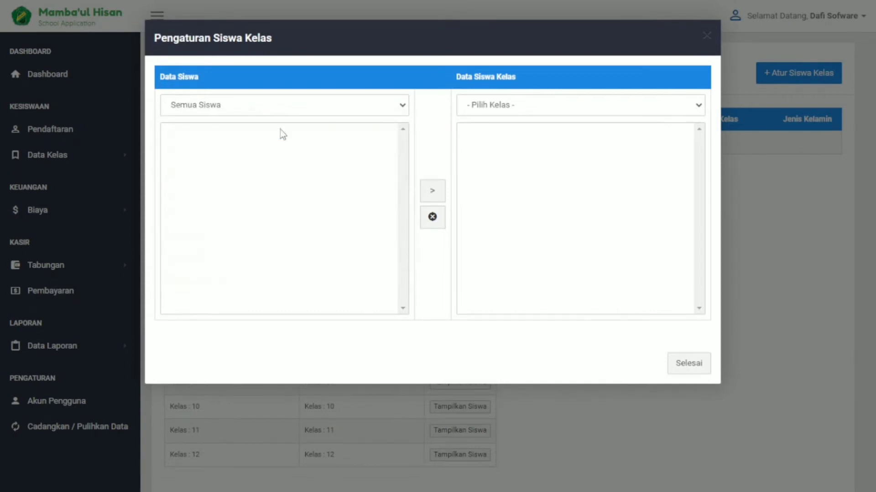
pyautogui.click(199, 131)
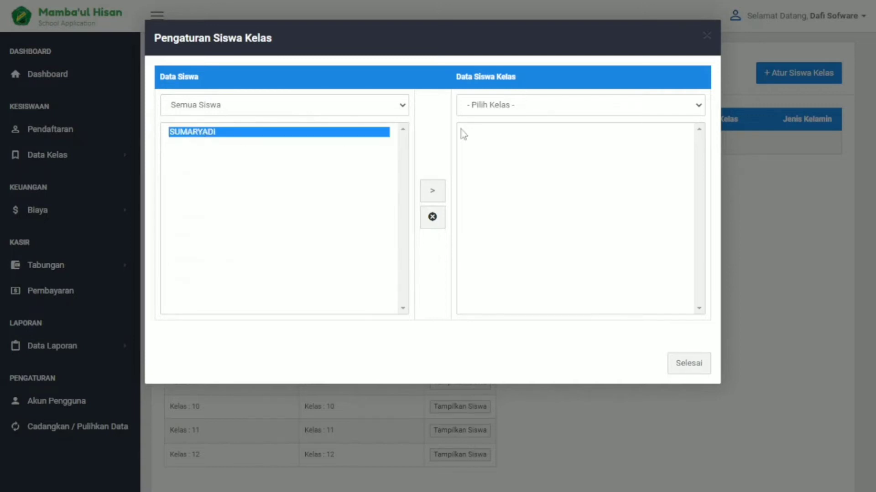
# Show the members of Kelas TK A in the student-class settings, close them and display TK A's students on the page.
pyautogui.click(532, 110)
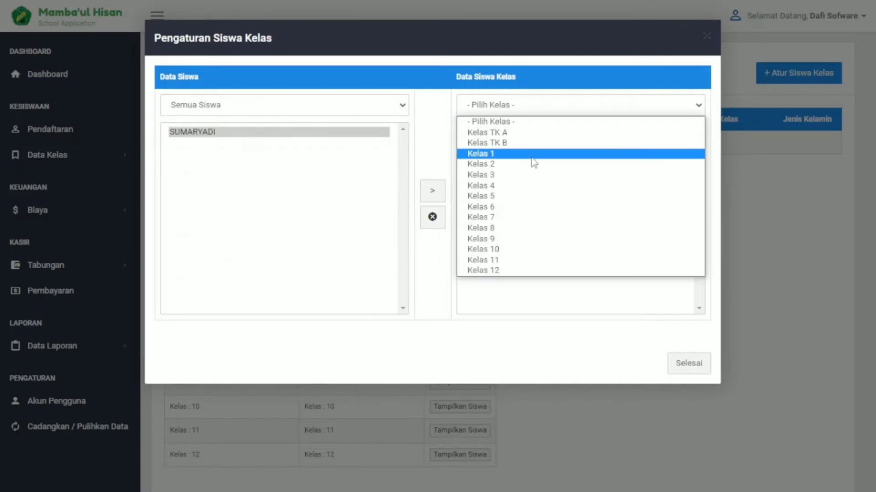
pyautogui.click(524, 132)
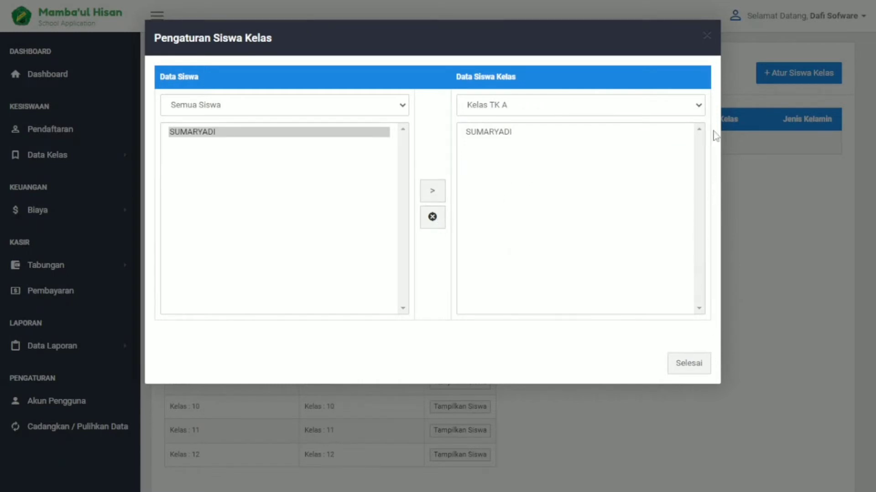
pyautogui.click(707, 36)
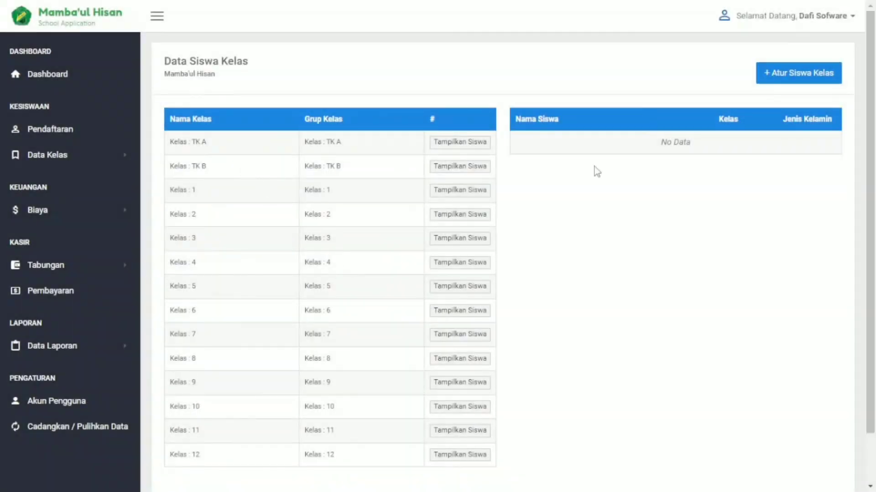
pyautogui.click(454, 147)
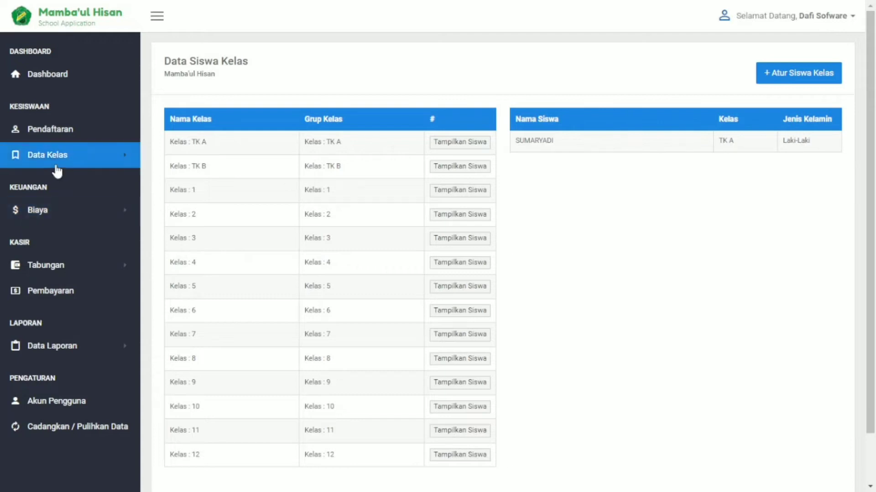
# Open Master Data Biaya and view the blank form for a new fee, closing it without saving.
pyautogui.click(99, 156)
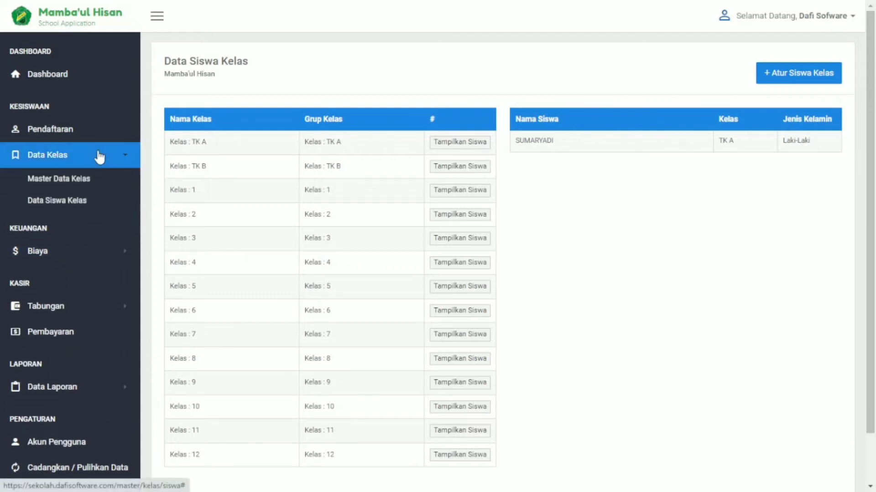
pyautogui.click(88, 264)
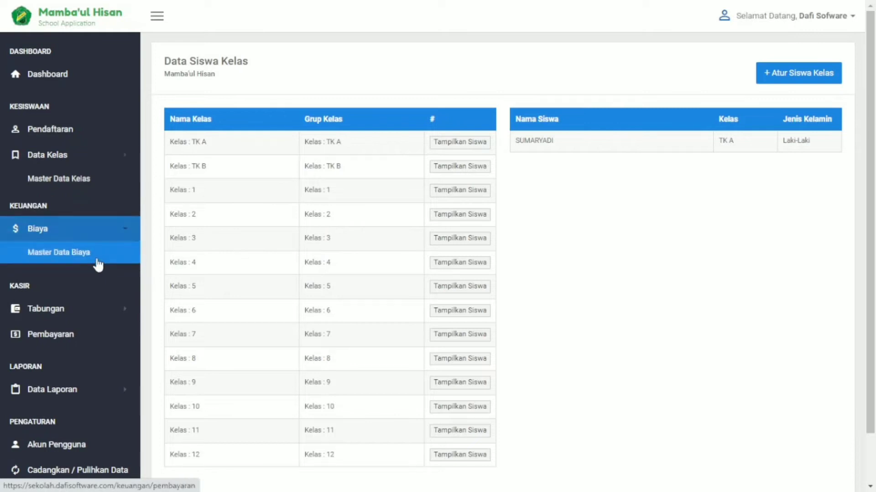
pyautogui.click(71, 242)
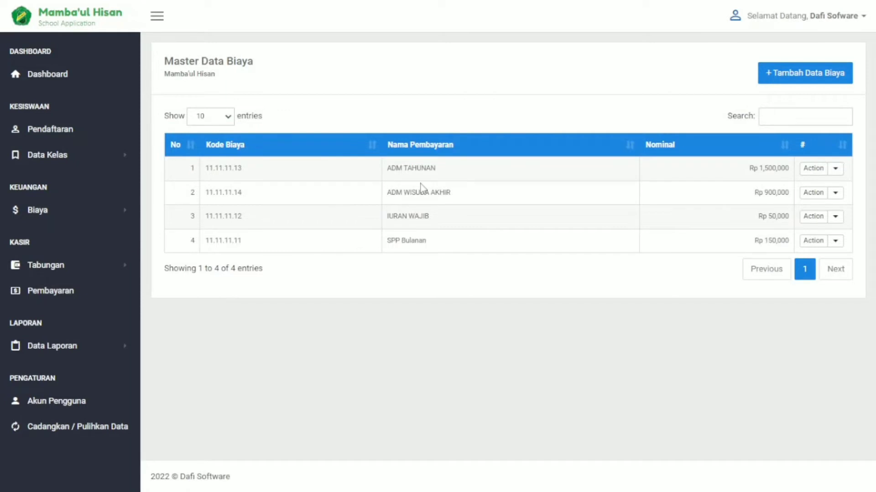
pyautogui.click(788, 75)
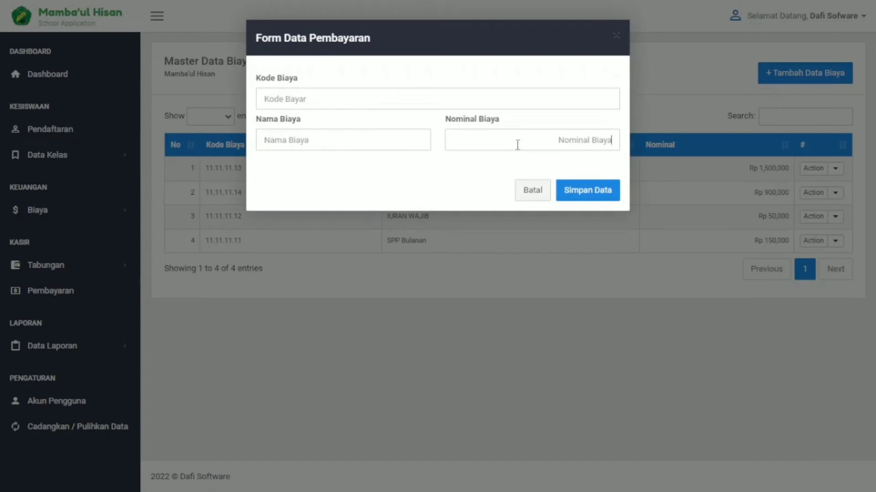
pyautogui.click(528, 190)
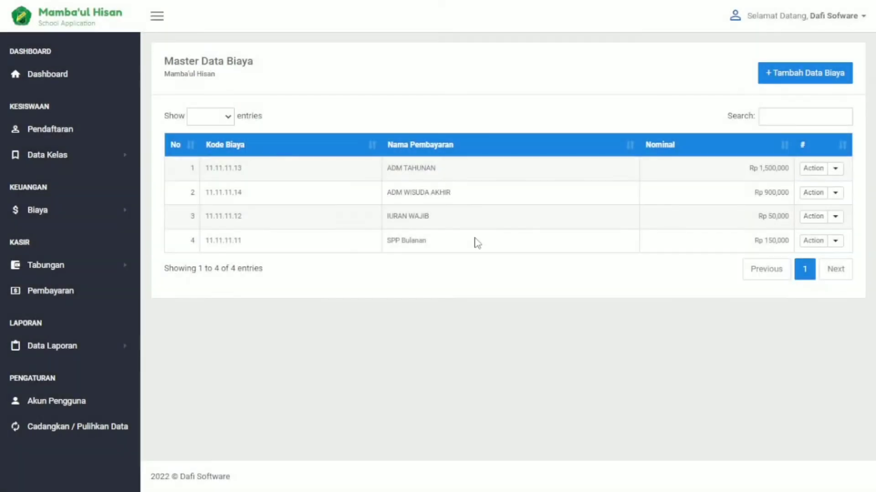
# Examine the SPP Bulanan, ADM TAHUNAN and ADM WISUDA AKHIR entries in the fee list.
pyautogui.moveTo(441, 242); pyautogui.dragTo(379, 247)
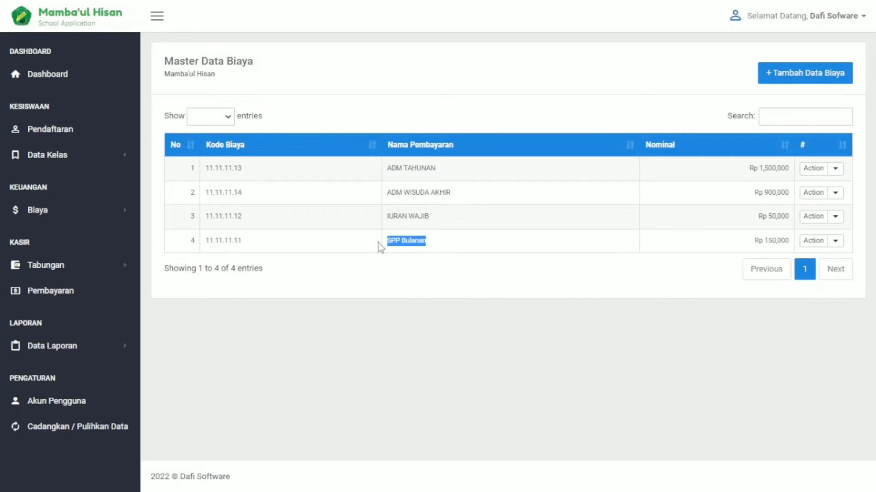
pyautogui.moveTo(451, 169); pyautogui.dragTo(388, 170)
pyautogui.moveTo(465, 192); pyautogui.dragTo(353, 199)
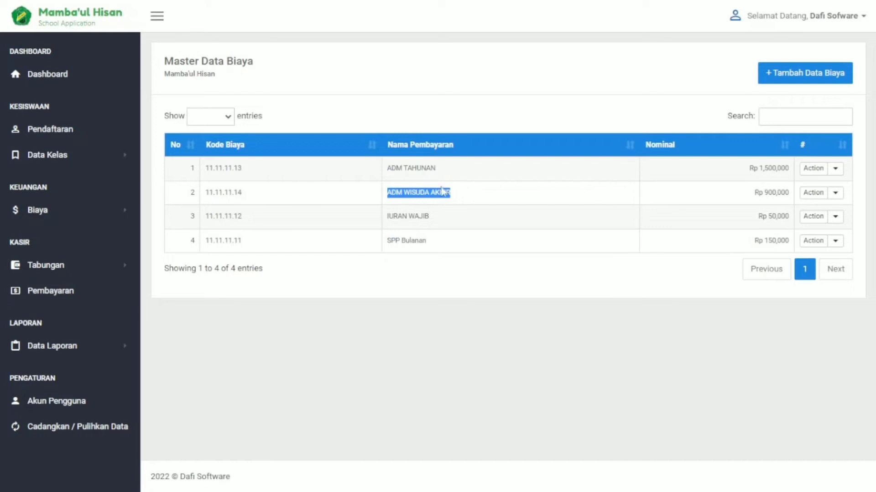
# Start a new payment in Generate Biaya with the fee code 11.11.11.13 - ADM TAHUNAN.
pyautogui.click(100, 216)
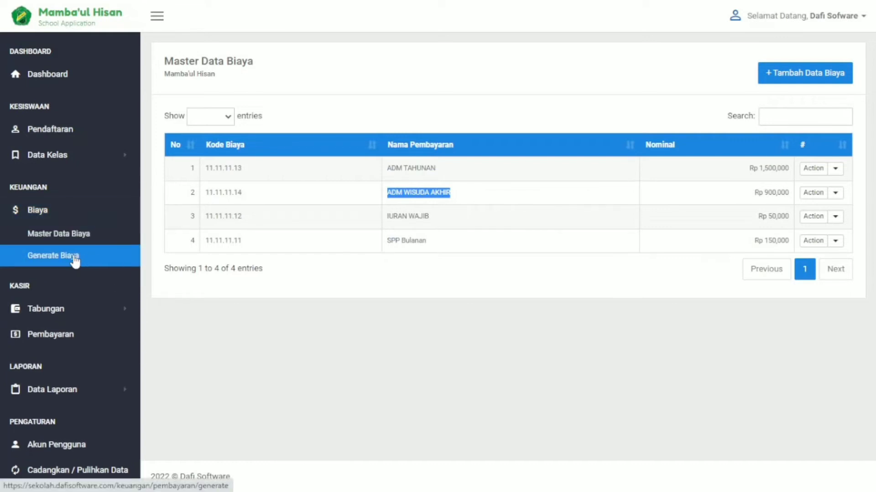
pyautogui.click(74, 260)
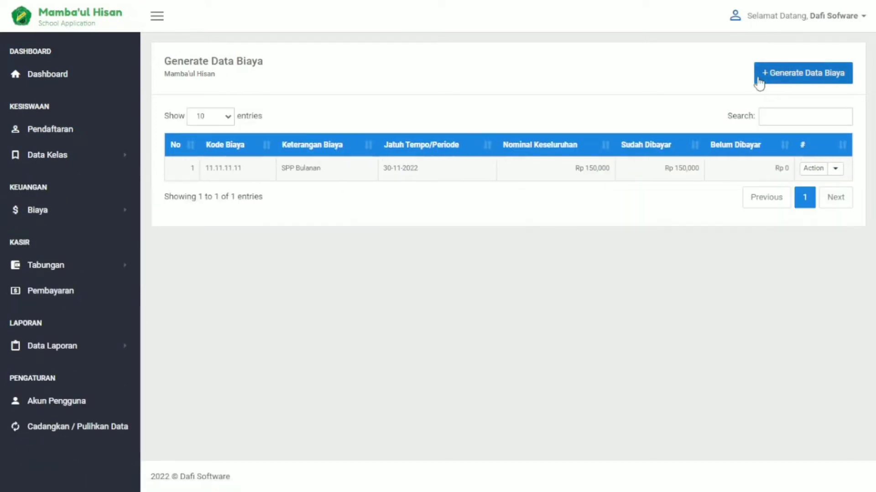
pyautogui.click(791, 75)
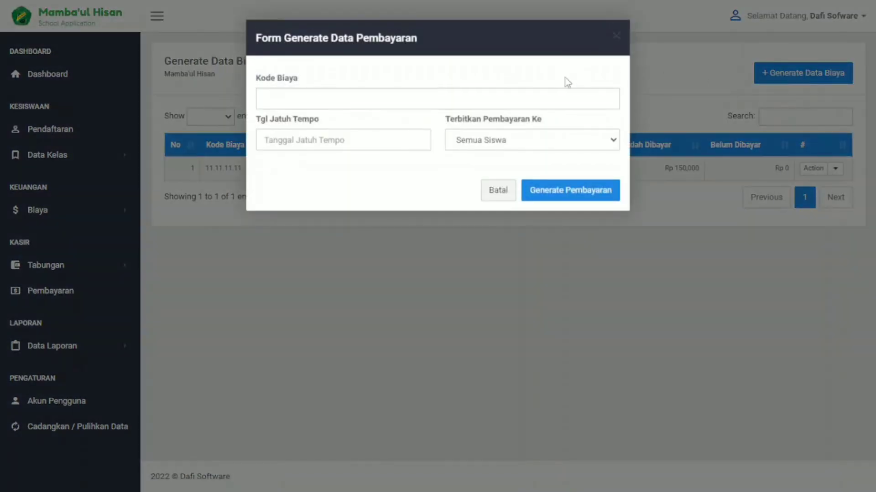
pyautogui.click(401, 103)
pyautogui.click(400, 103)
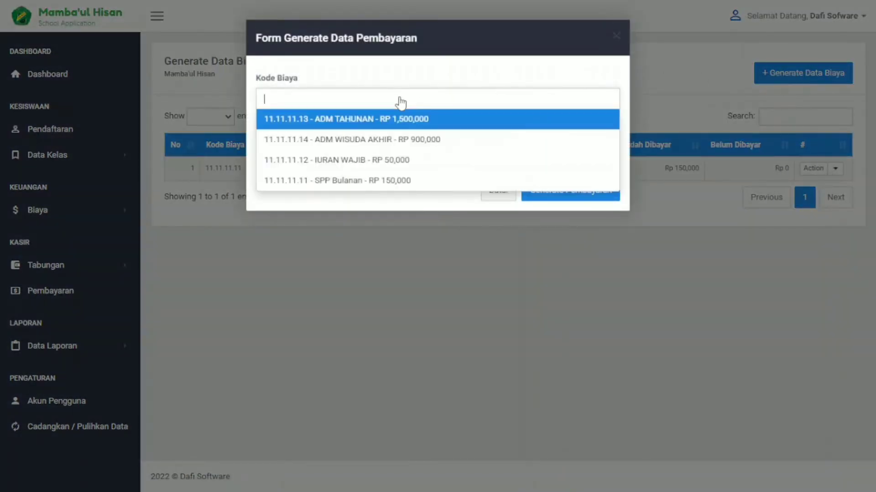
pyautogui.click(390, 126)
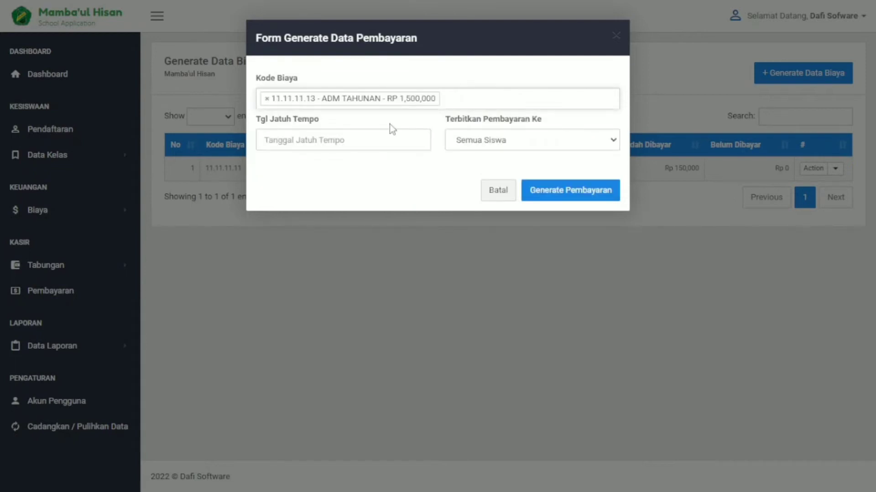
# Set the payment's due date (Tgl Jatuh Tempo) to 2022-12-31.
pyautogui.click(385, 140)
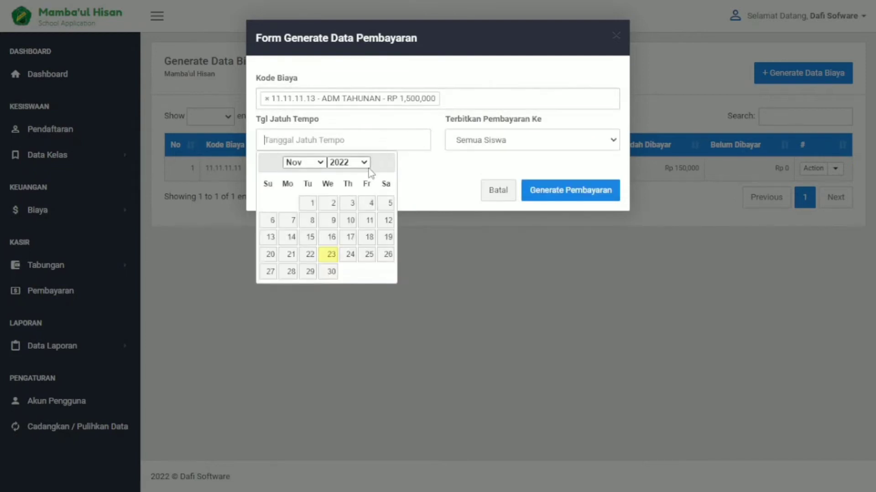
pyautogui.click(314, 162)
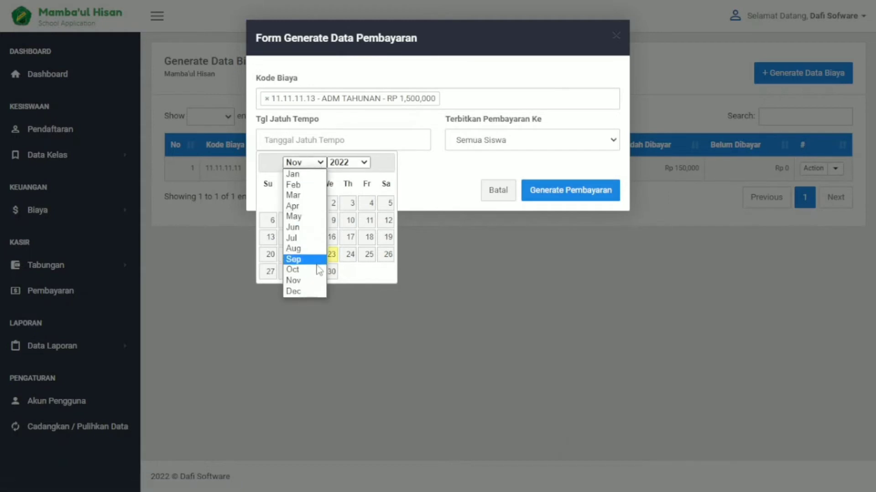
pyautogui.click(319, 291)
pyautogui.click(382, 275)
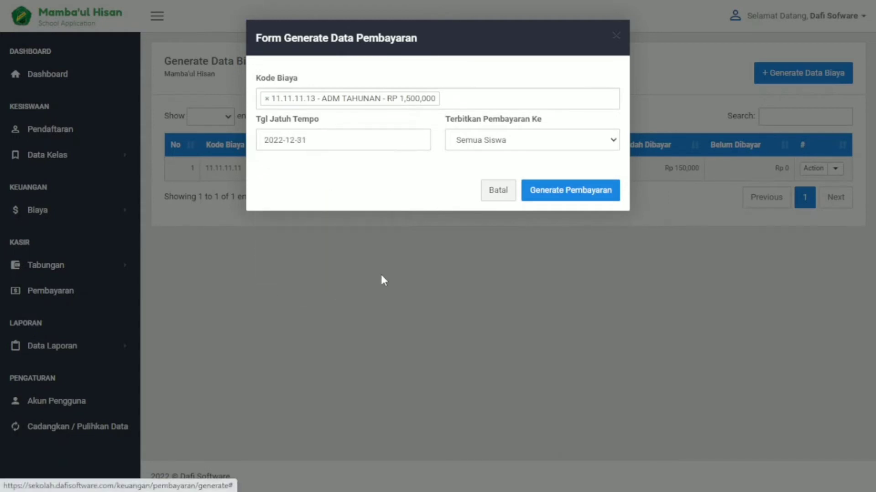
# Try Siswa Kelas and Siswa Personal as the payment recipients and view the class and student choices for each.
pyautogui.click(493, 147)
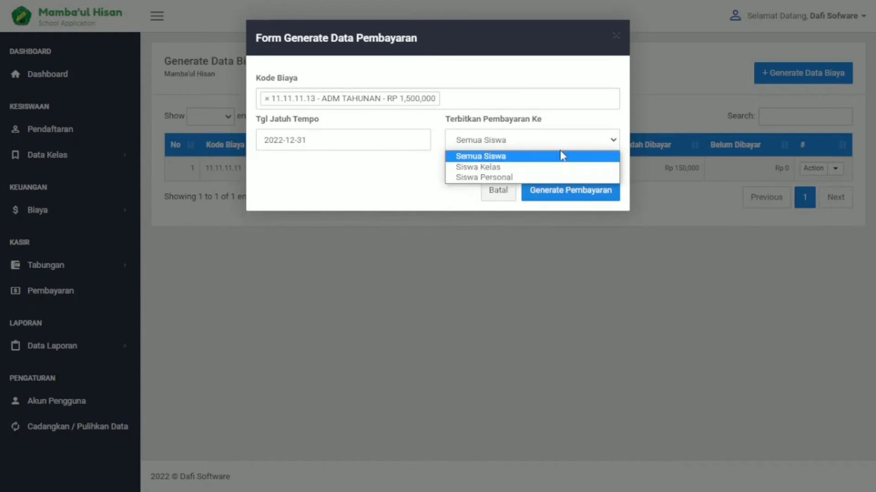
pyautogui.click(500, 168)
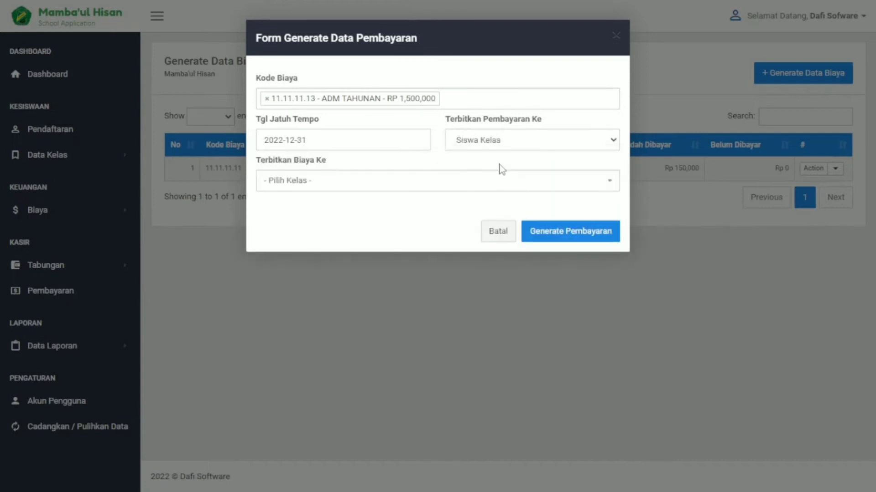
pyautogui.click(393, 184)
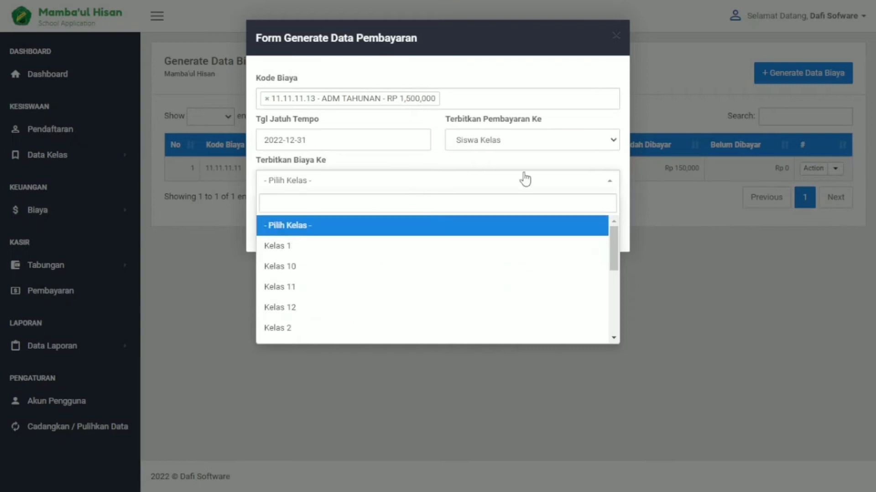
pyautogui.click(519, 146)
pyautogui.click(503, 178)
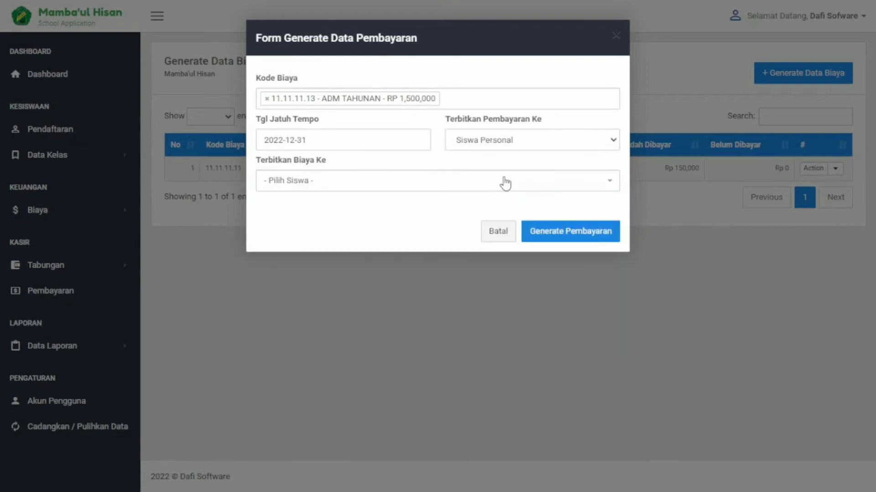
pyautogui.click(448, 188)
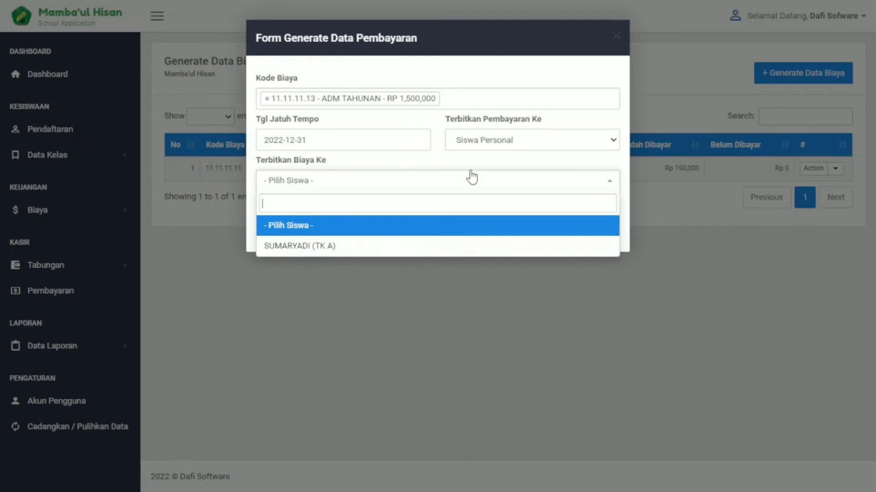
pyautogui.click(484, 52)
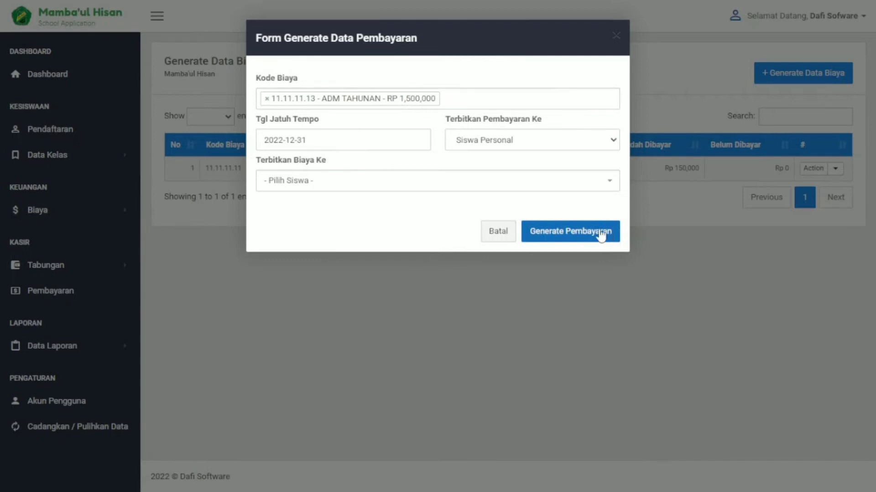
pyautogui.click(345, 183)
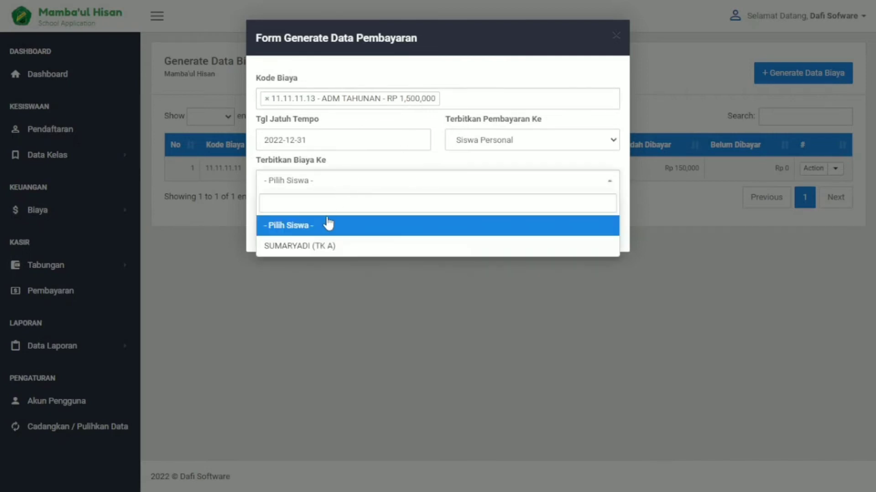
# Issue the payment to Siswa Kelas with Kelas TK A as the class and generate it.
pyautogui.click(529, 141)
pyautogui.click(520, 167)
pyautogui.click(474, 182)
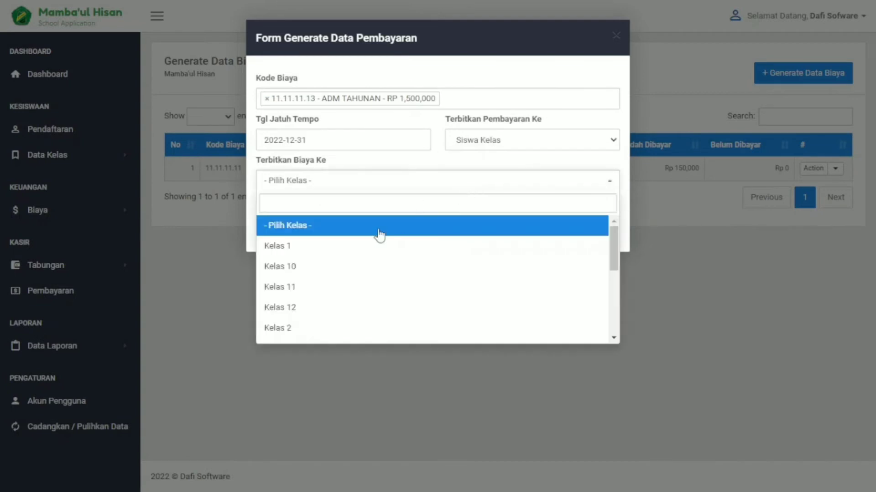
pyautogui.scroll(-5, 331, 304)
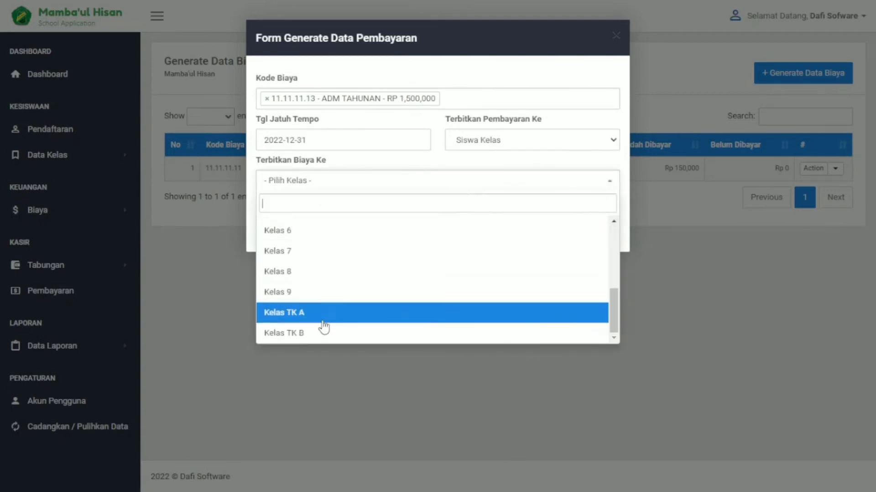
pyautogui.click(323, 320)
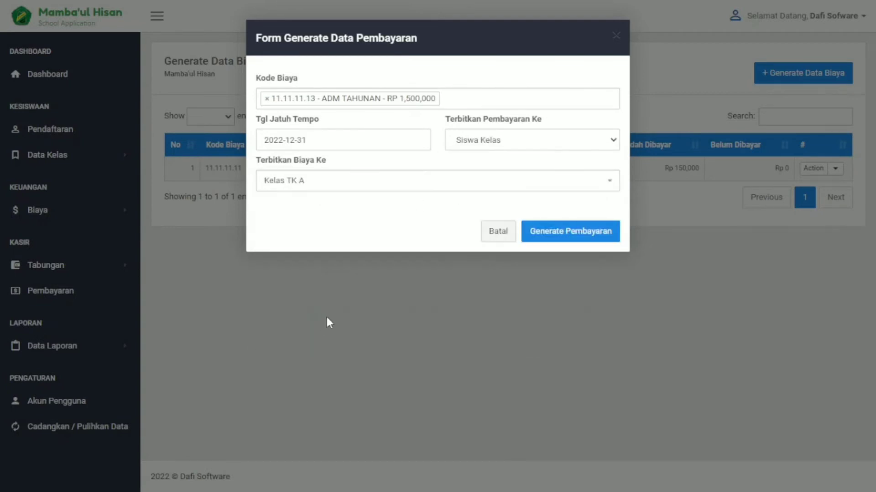
pyautogui.click(555, 235)
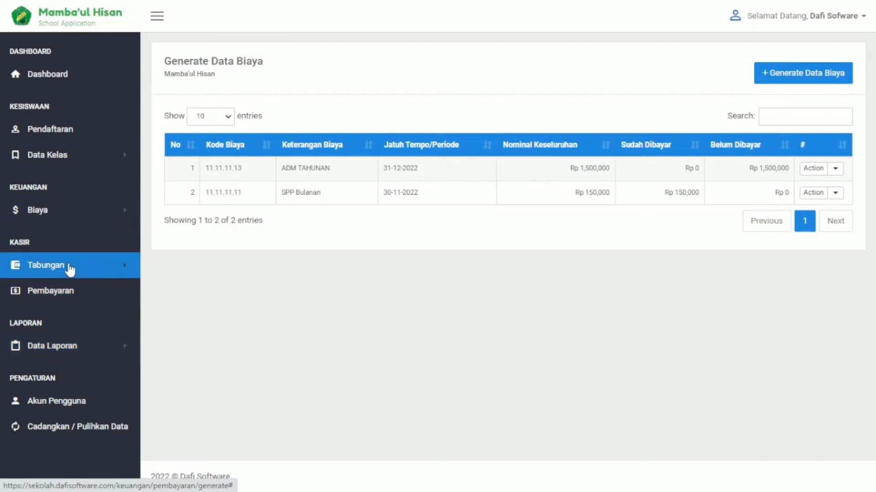
# Start a new payment in Pembayaran for the TK A student and include the ADM TAHUNAN fee at its full amount.
pyautogui.click(54, 301)
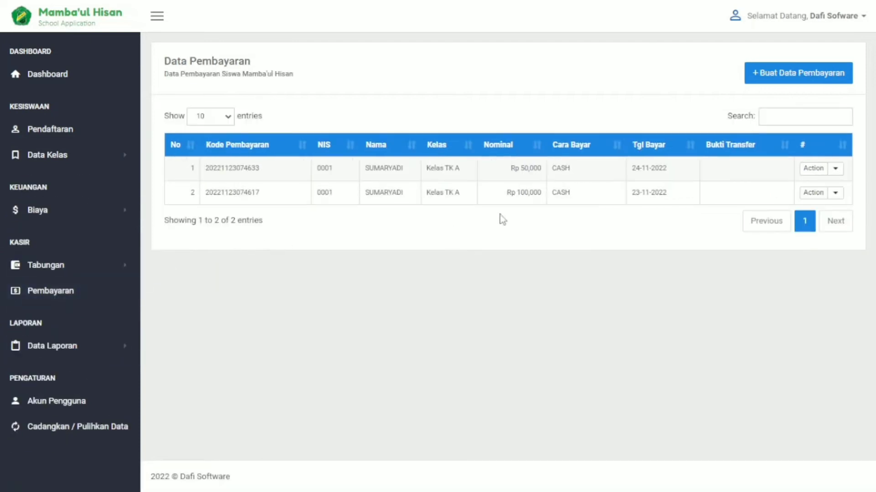
pyautogui.click(798, 68)
pyautogui.click(583, 100)
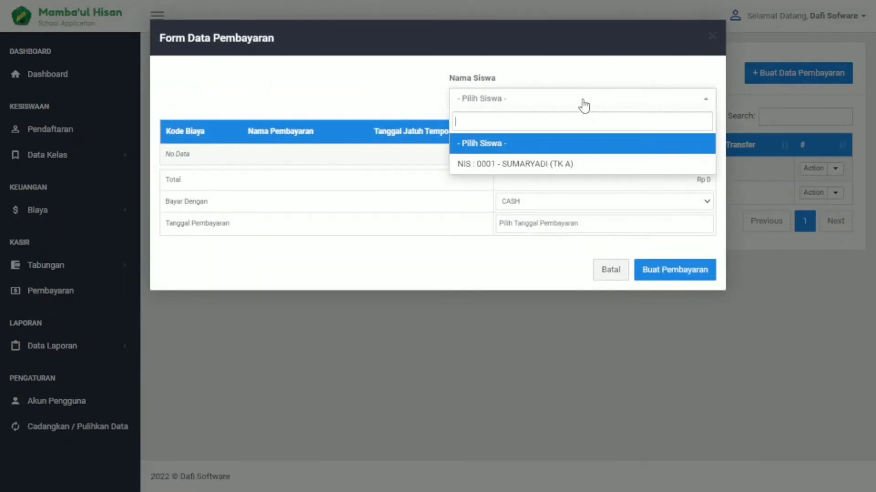
pyautogui.write('su')
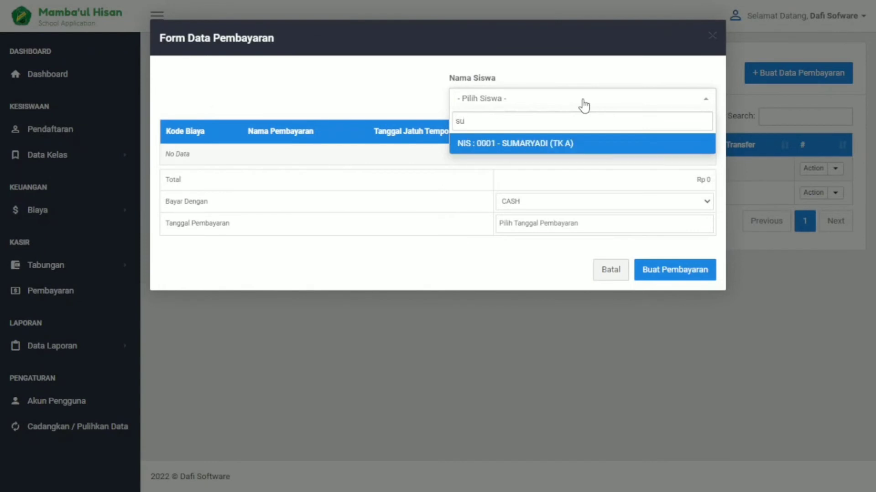
pyautogui.click(570, 143)
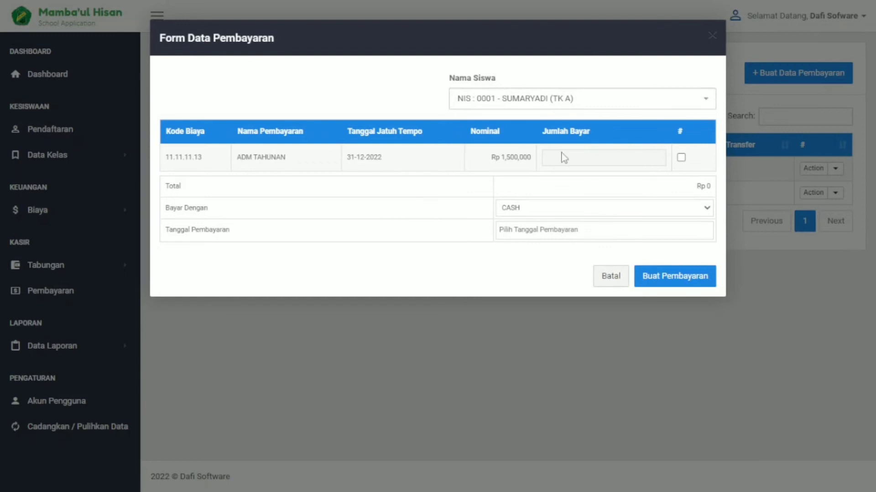
pyautogui.click(680, 158)
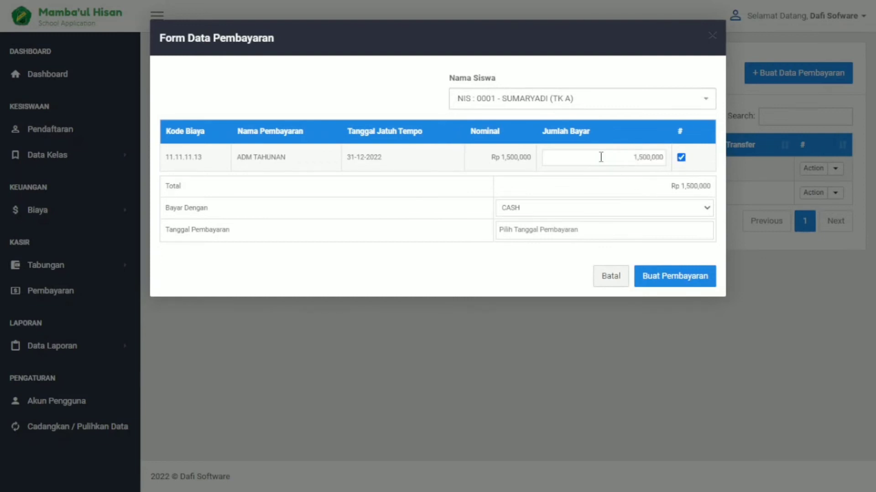
pyautogui.moveTo(621, 157); pyautogui.dragTo(651, 155)
# Try TRANSFER/SETOR BANK and SALDO TABUNGAN as the payment method, dismissing the alert.
pyautogui.click(646, 211)
pyautogui.click(627, 231)
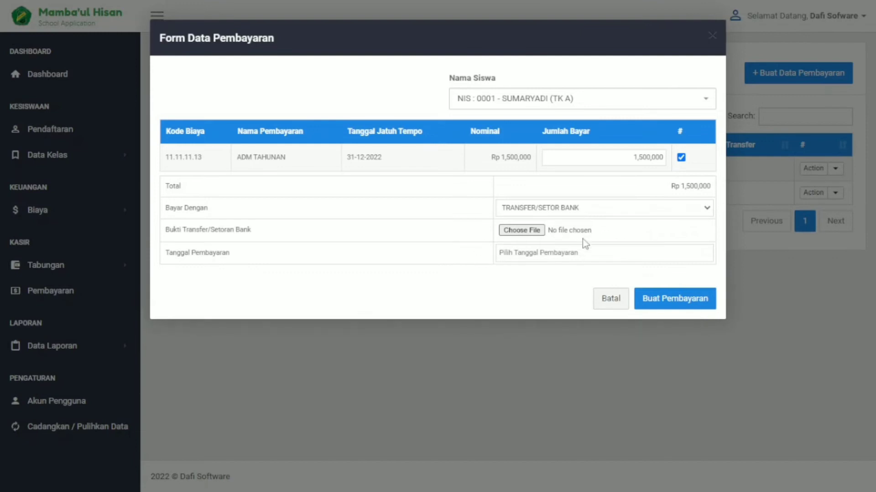
pyautogui.click(573, 206)
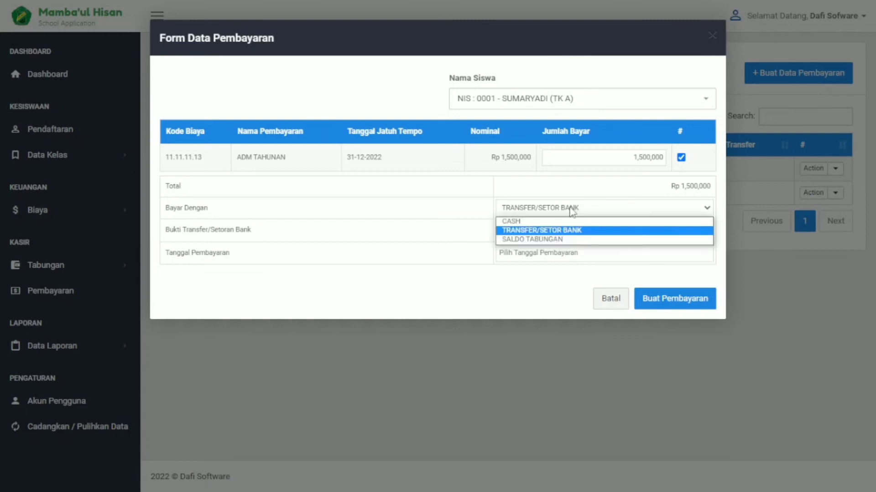
pyautogui.click(564, 239)
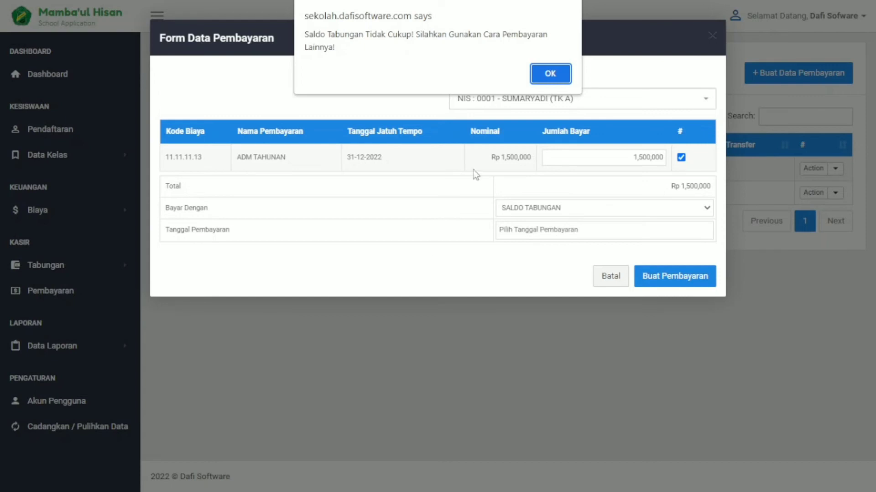
pyautogui.click(550, 74)
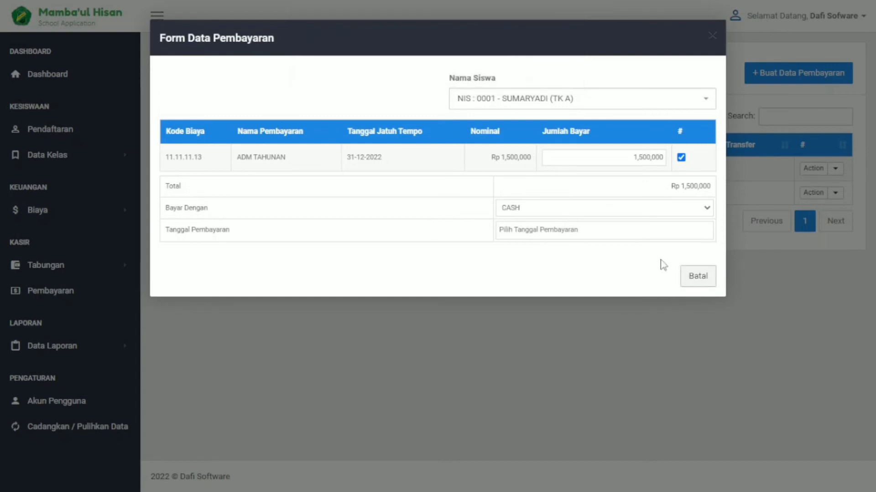
# View the payment date calendar and the payment method choices, and cancel the payment form.
pyautogui.click(628, 233)
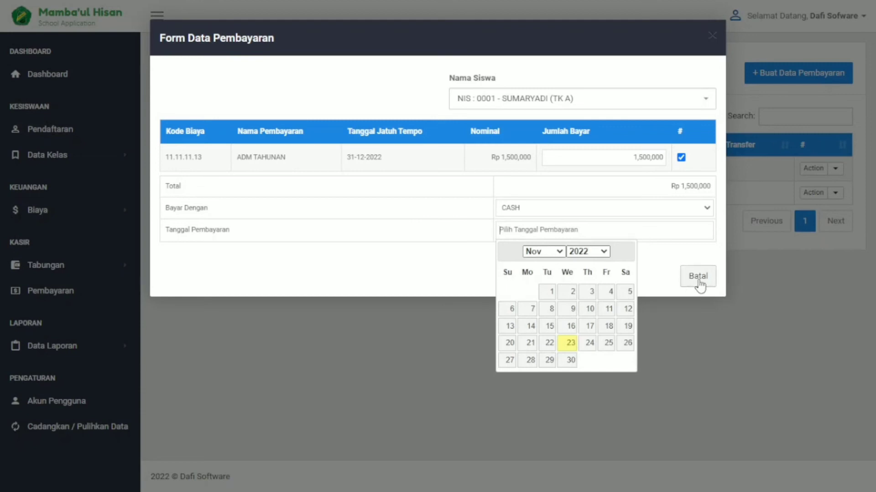
pyautogui.click(651, 211)
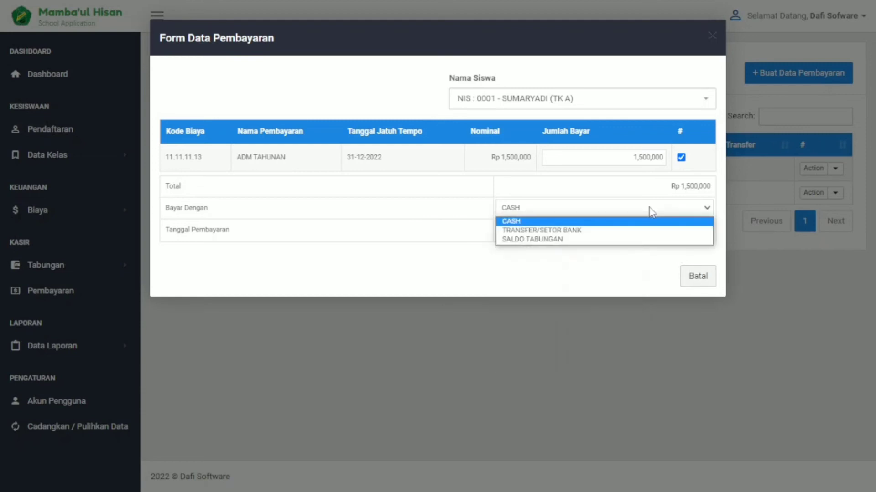
pyautogui.click(704, 276)
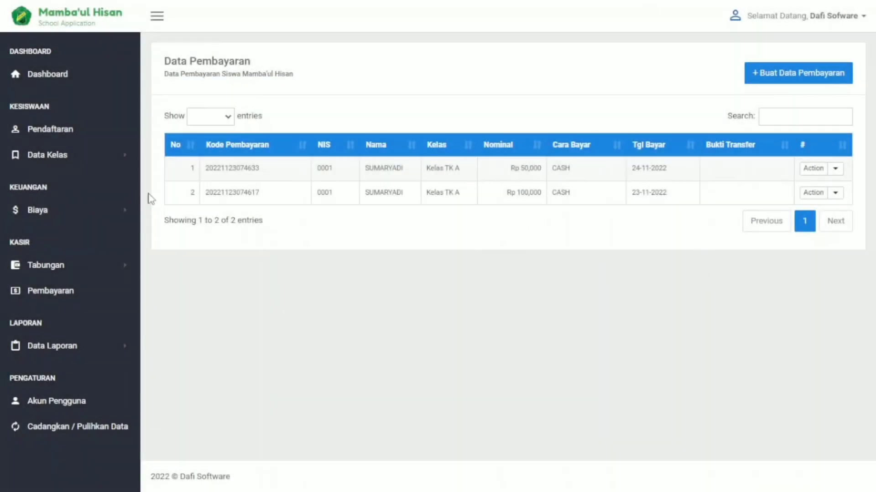
# Open Tabungan Umum and start a new savings transaction of the type Setoran / Kredit.
pyautogui.click(103, 272)
pyautogui.click(68, 298)
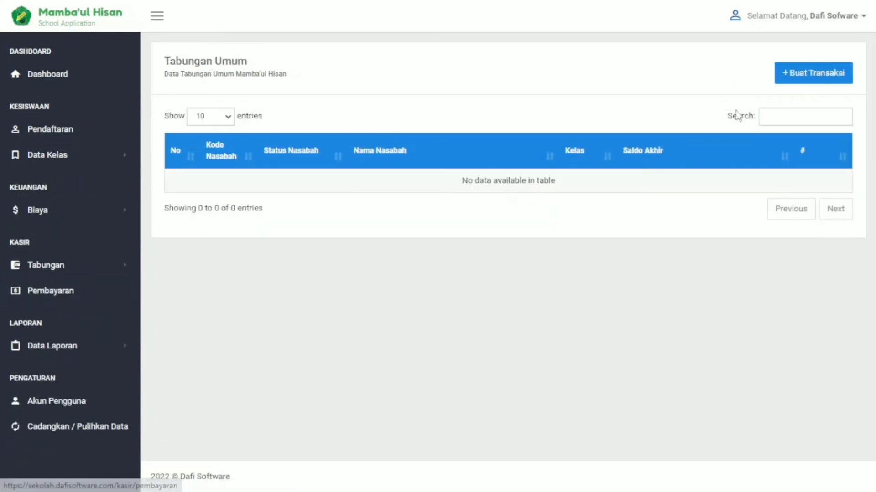
pyautogui.click(807, 80)
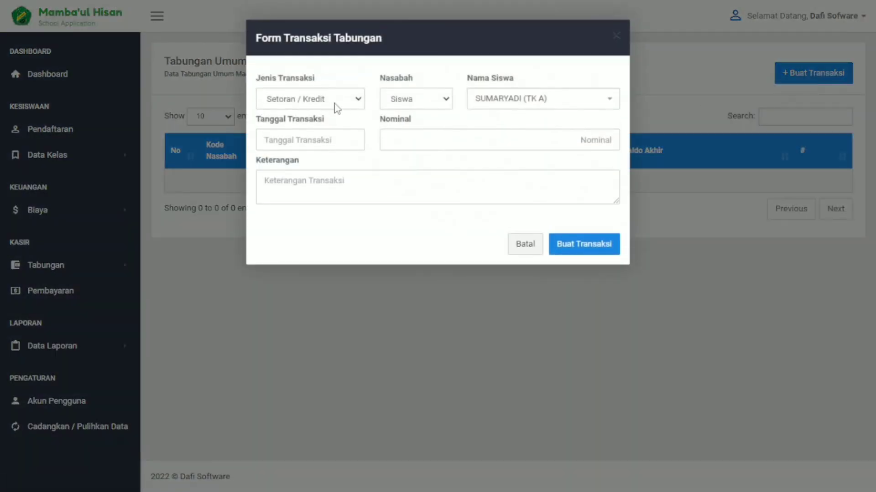
pyautogui.click(335, 108)
pyautogui.click(331, 114)
# Try Guru as the Nasabah, return to Siswa with the TK A student, and cancel the savings transaction.
pyautogui.click(405, 104)
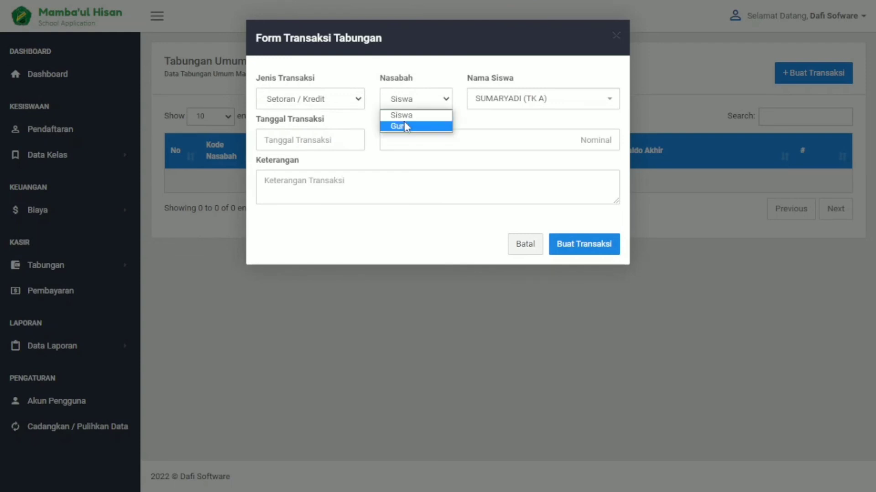
pyautogui.click(405, 127)
pyautogui.click(430, 104)
pyautogui.click(420, 117)
pyautogui.click(504, 99)
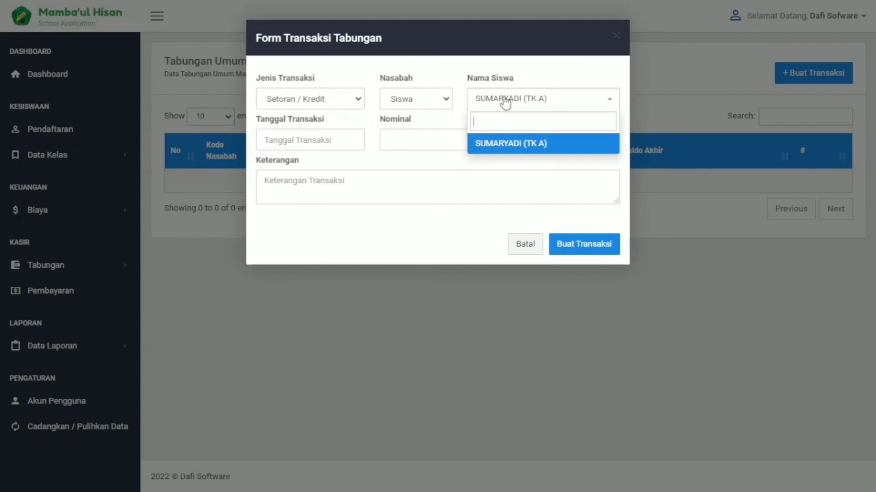
pyautogui.click(513, 142)
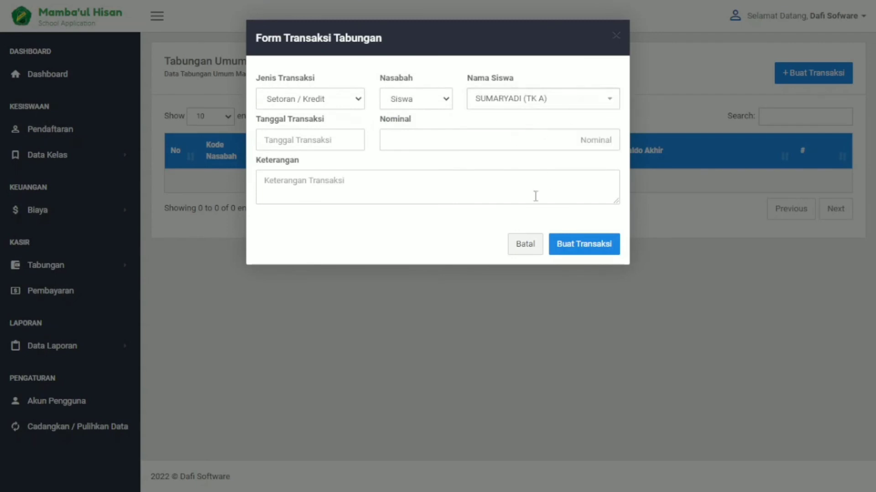
pyautogui.click(524, 245)
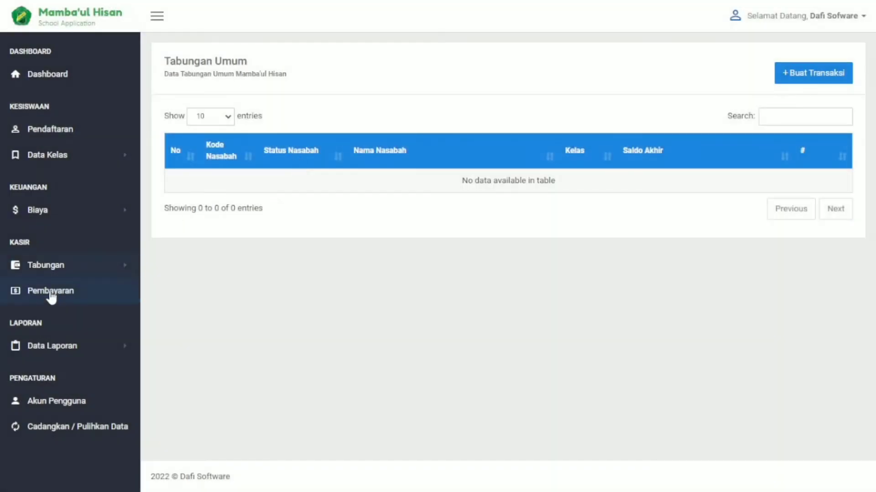
# Show the savings types under Tabungan and return to the Pembayaran page.
pyautogui.click(55, 272)
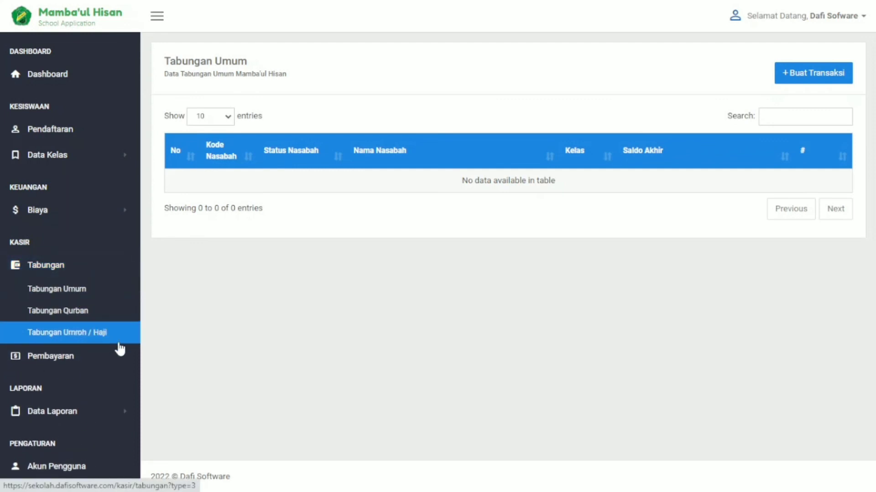
pyautogui.click(68, 365)
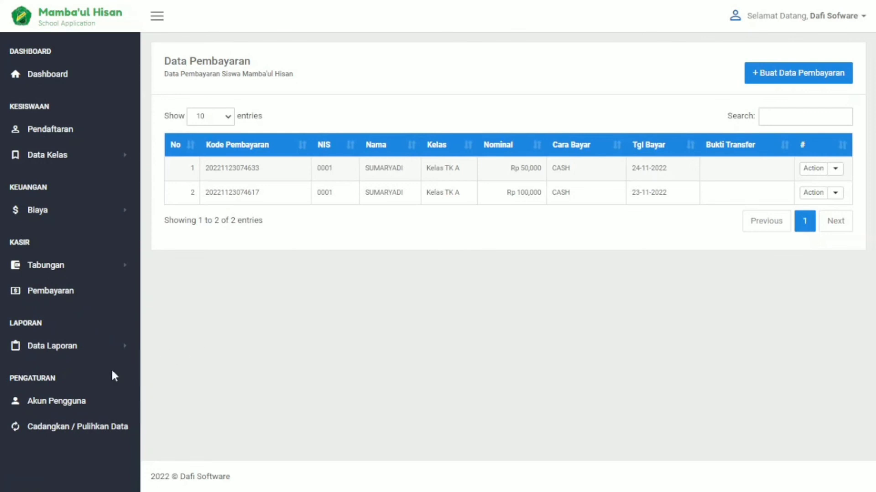
# Open the Laporan Pembayaran form and set the report month to November.
pyautogui.click(67, 354)
pyautogui.click(66, 378)
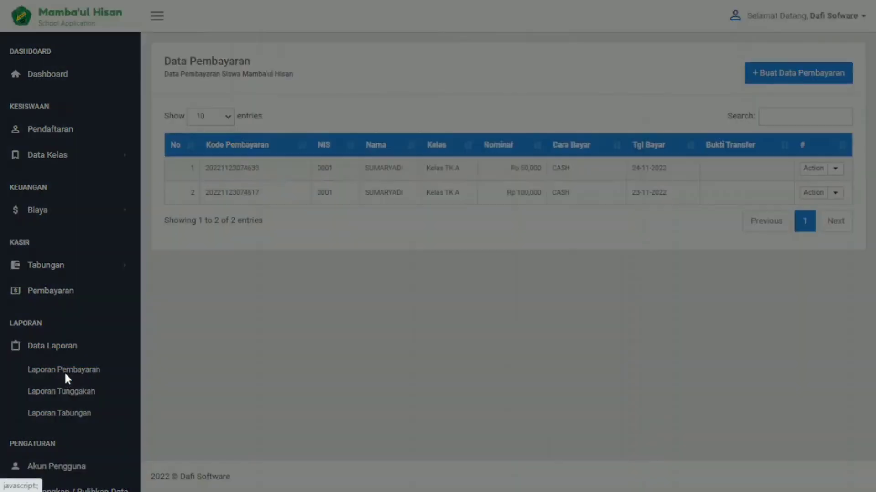
pyautogui.click(357, 99)
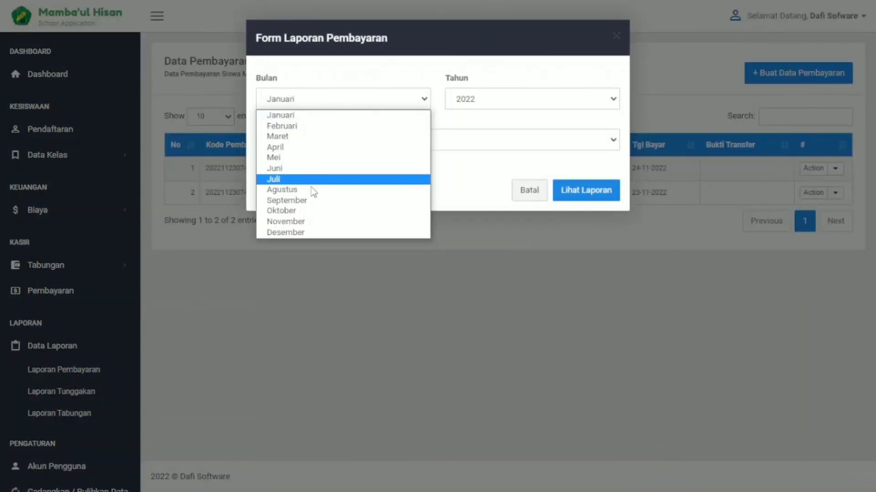
pyautogui.click(301, 222)
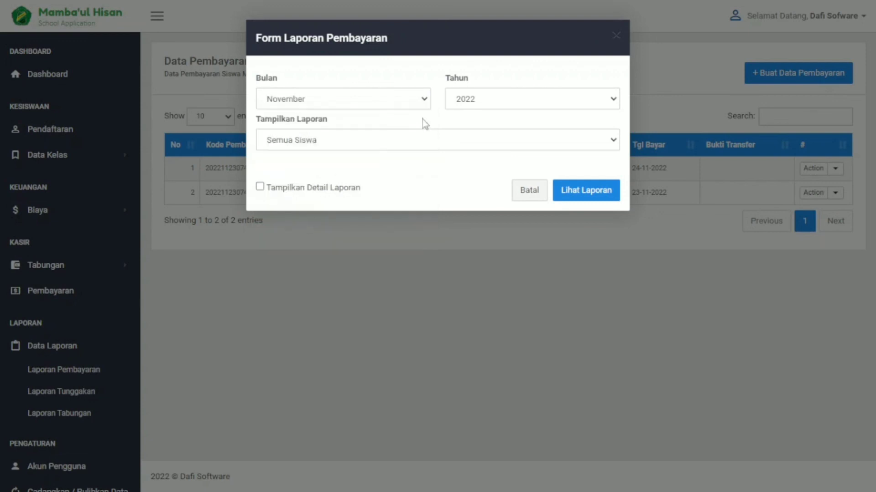
# Display the payment report for Semua Siswa without report details and print it as a PDF.
pyautogui.click(259, 187)
pyautogui.click(260, 187)
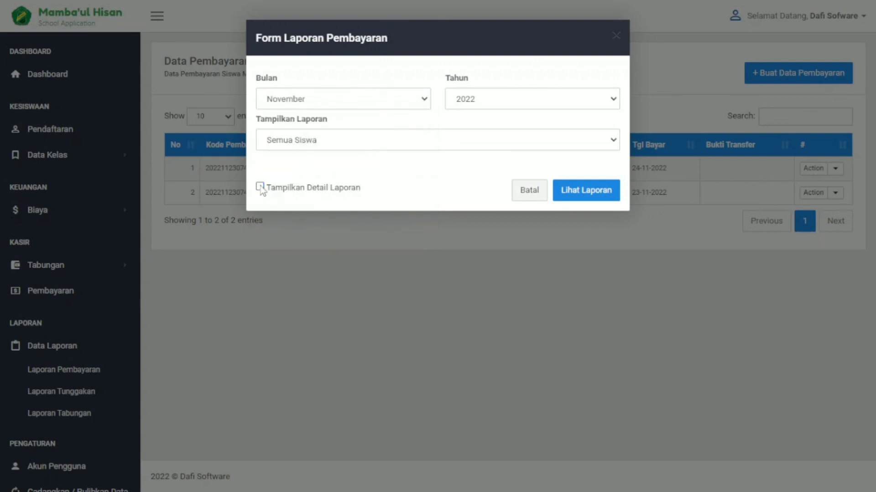
pyautogui.click(290, 142)
pyautogui.click(295, 156)
pyautogui.click(592, 200)
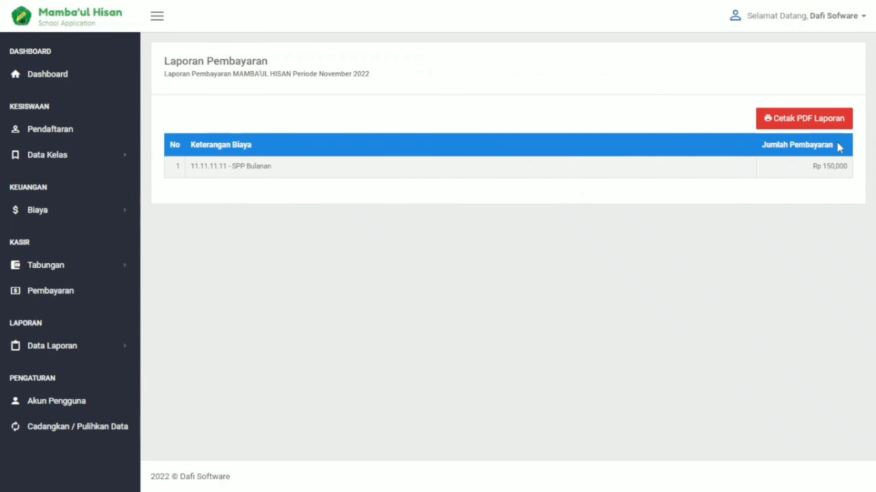
pyautogui.click(813, 129)
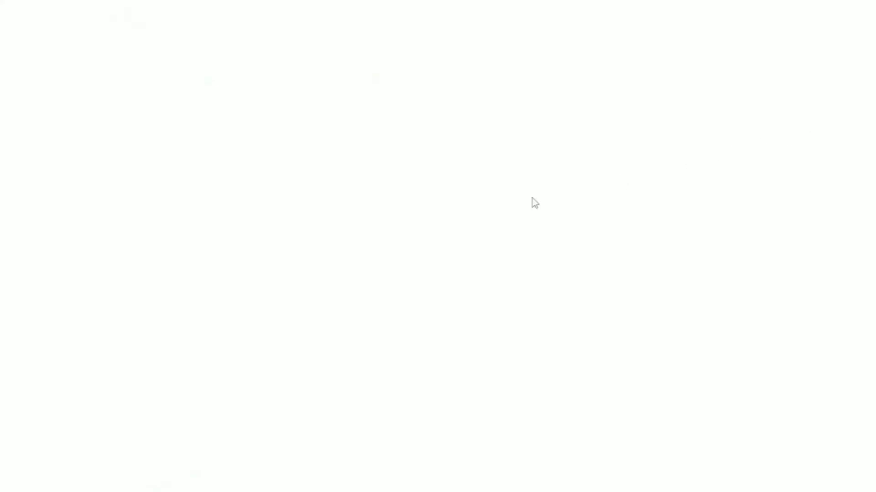